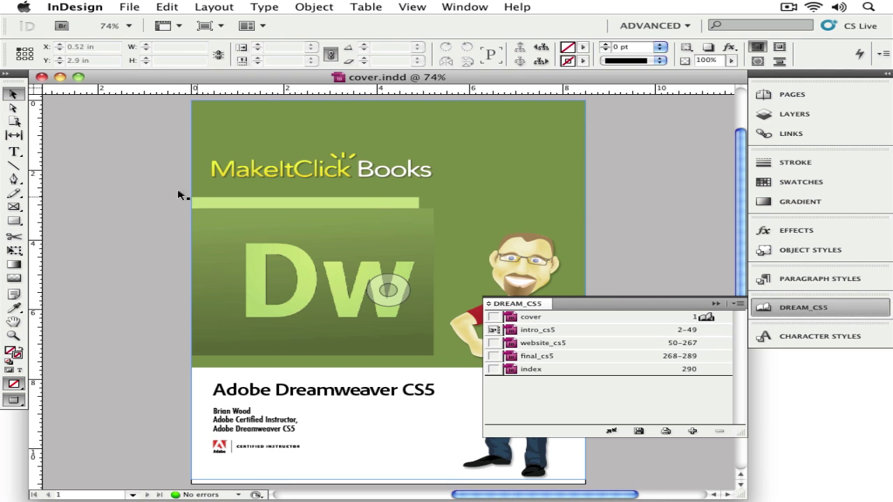
# Export the DREAM_CS5 document to EPUB through File > Export for > EPUB, checking the book panel's menu.
pyautogui.click(126, 10)
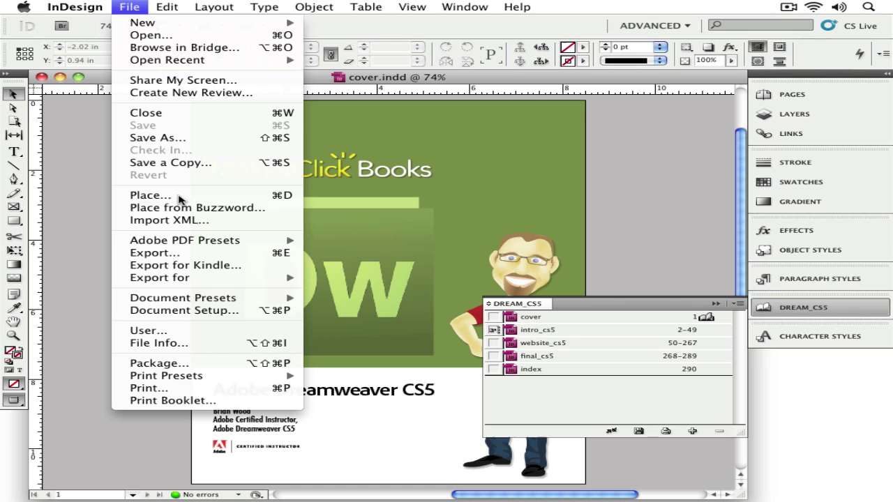
pyautogui.moveTo(210, 279)
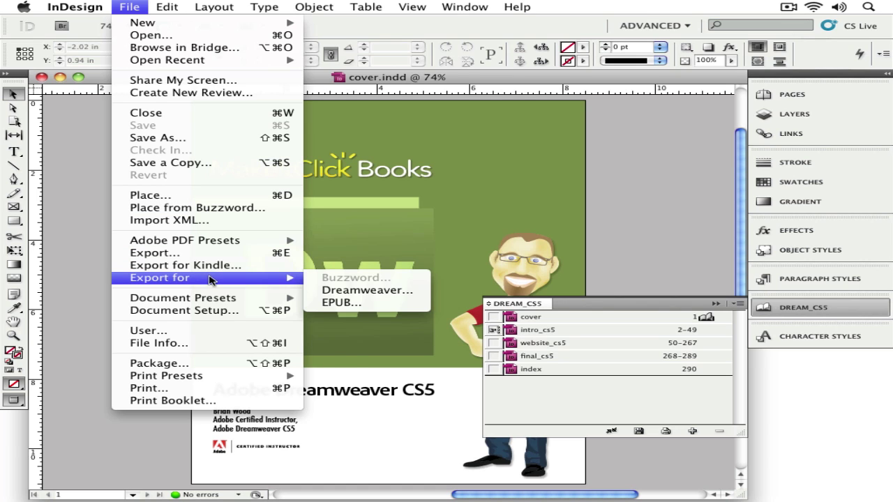
pyautogui.click(349, 307)
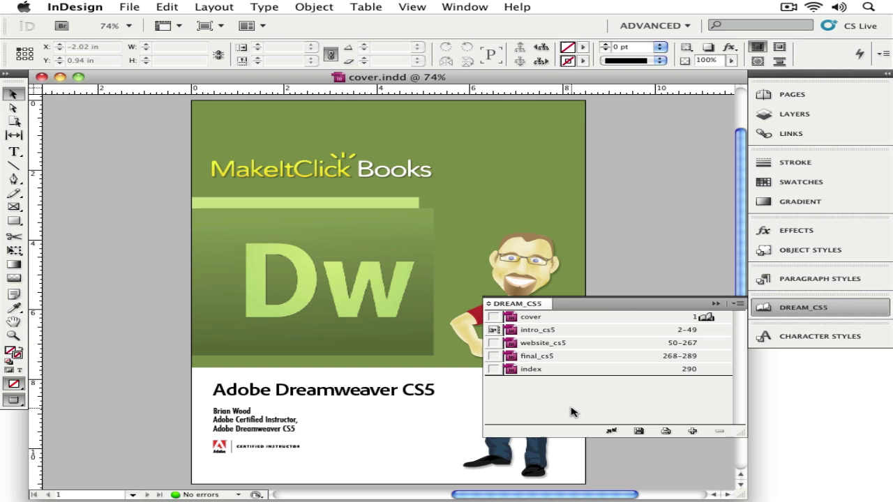
pyautogui.click(737, 305)
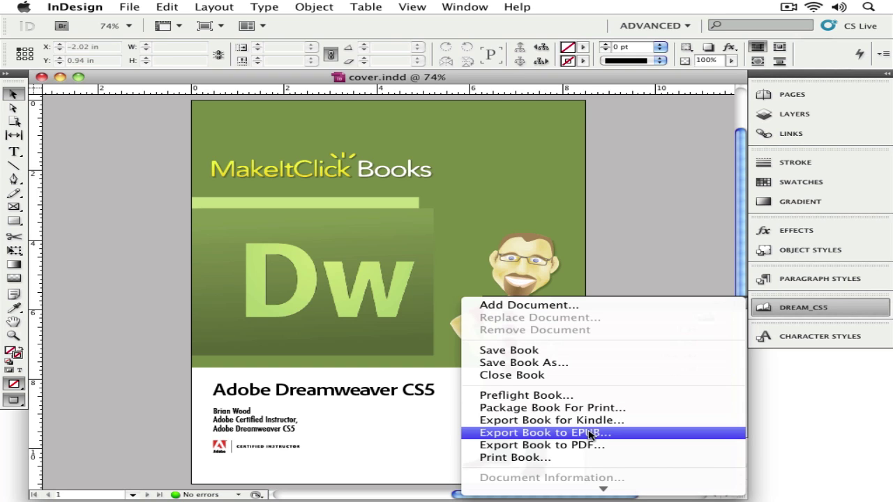
pyautogui.click(618, 271)
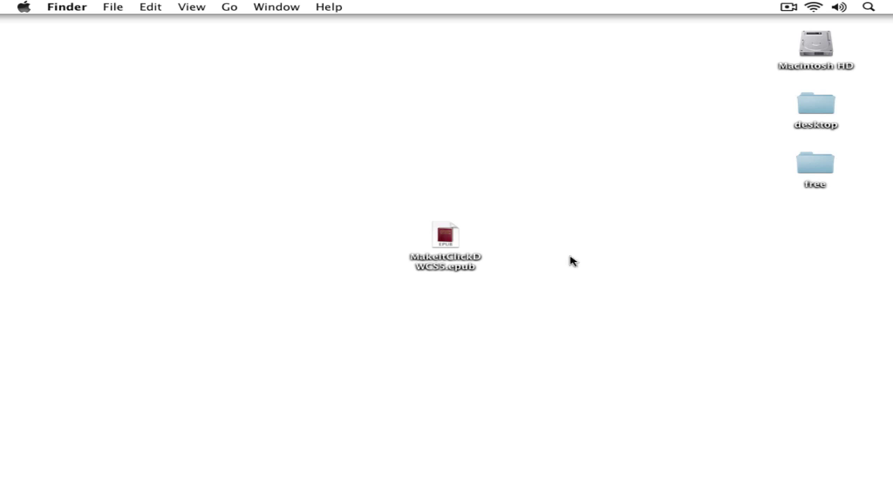
pyautogui.click(445, 244)
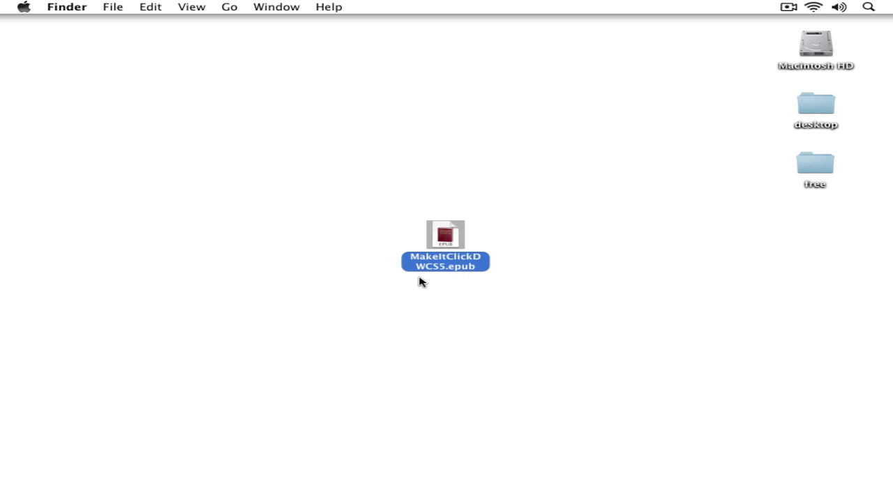
pyautogui.click(457, 271)
pyautogui.click(460, 272)
pyautogui.moveTo(457, 268); pyautogui.dragTo(520, 272)
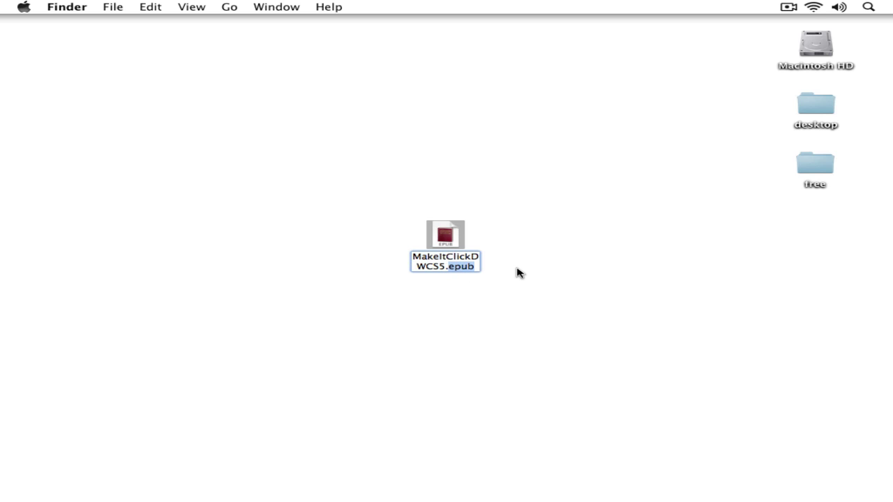
pyautogui.write('zip')
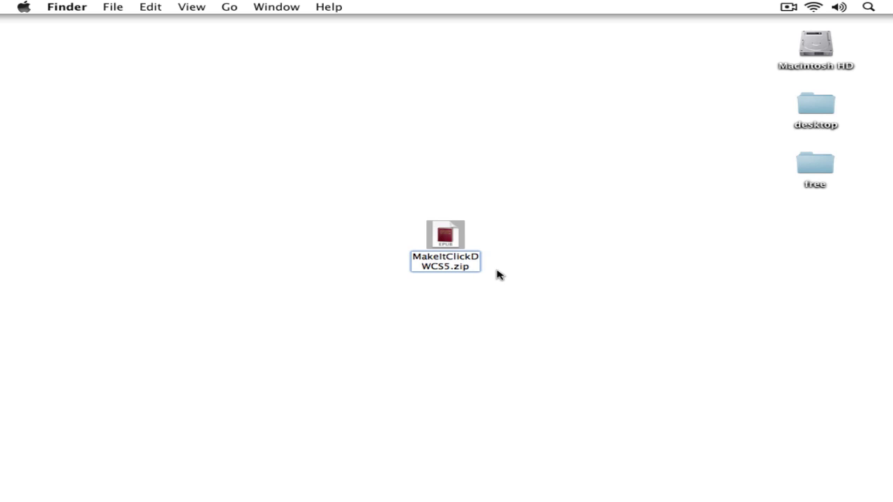
pyautogui.press('BackSpace')
pyautogui.press('BackSpace')
pyautogui.press('BackSpace')
pyautogui.write('epub')
pyautogui.press('Return')
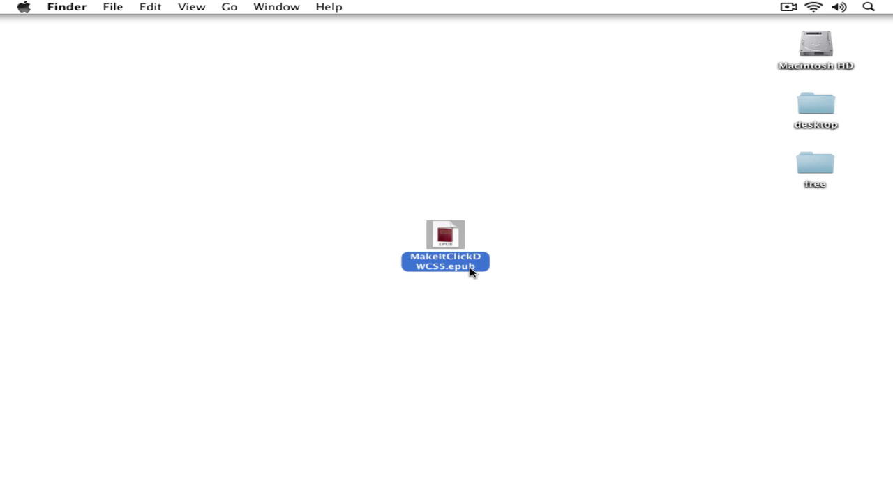
pyautogui.press('super+Tab')
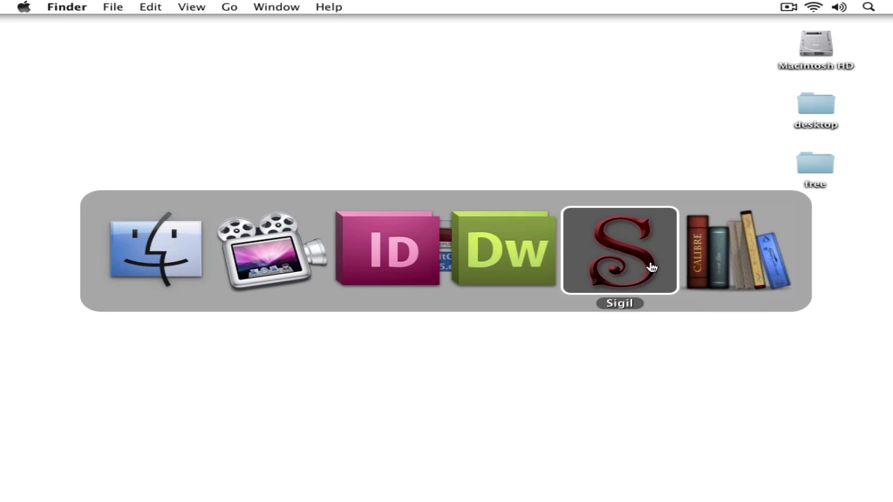
# Add MakeItClickDWCS5.epub from the Desktop to the calibre library and select the new dream_cs5 row.
pyautogui.click(711, 261)
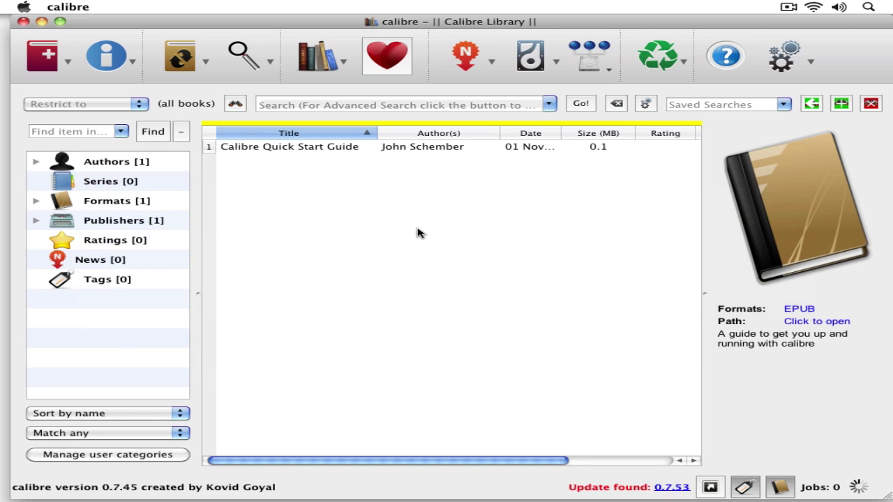
pyautogui.click(54, 64)
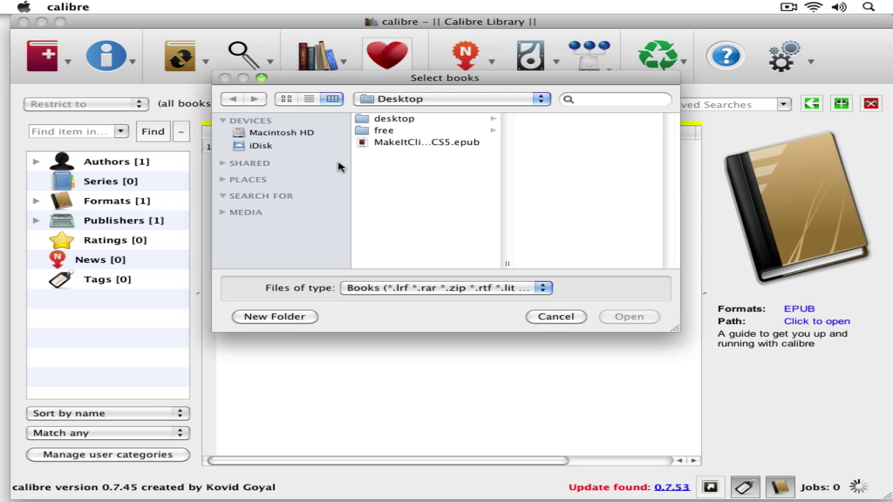
pyautogui.click(420, 142)
pyautogui.click(629, 317)
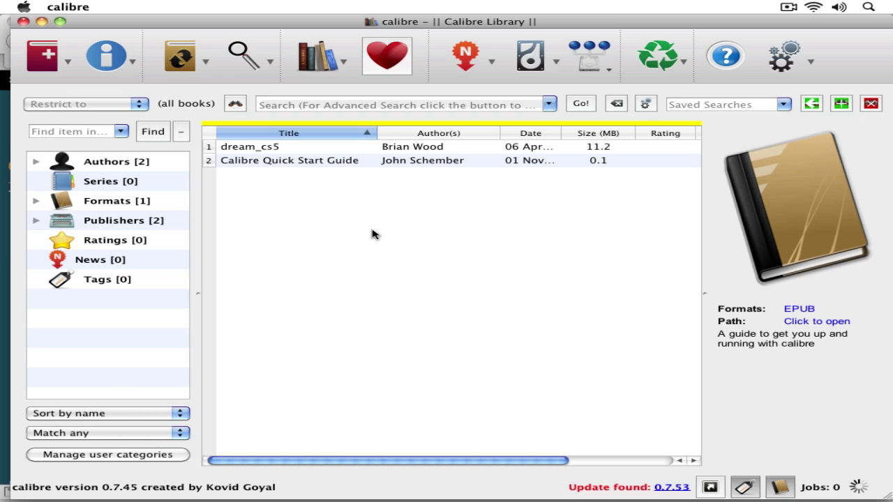
pyautogui.click(243, 149)
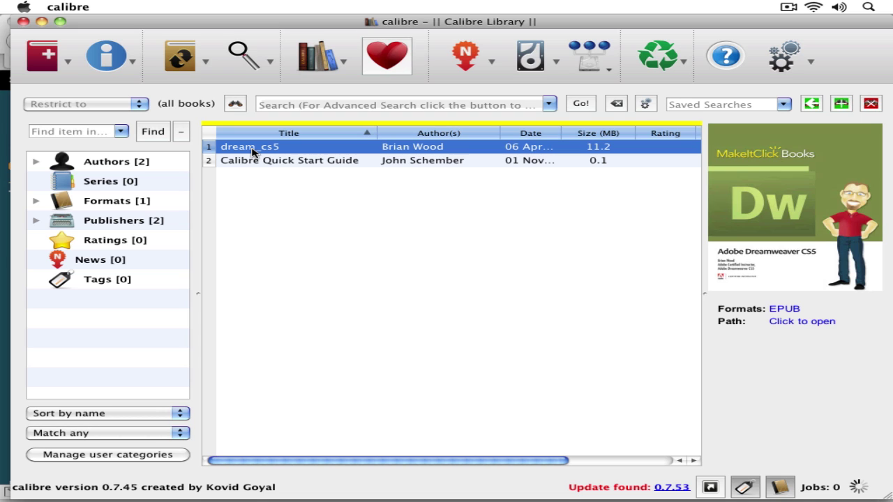
# Choose Tweak ePub from the dream_cs5 book's context menu.
pyautogui.rightClick(252, 153)
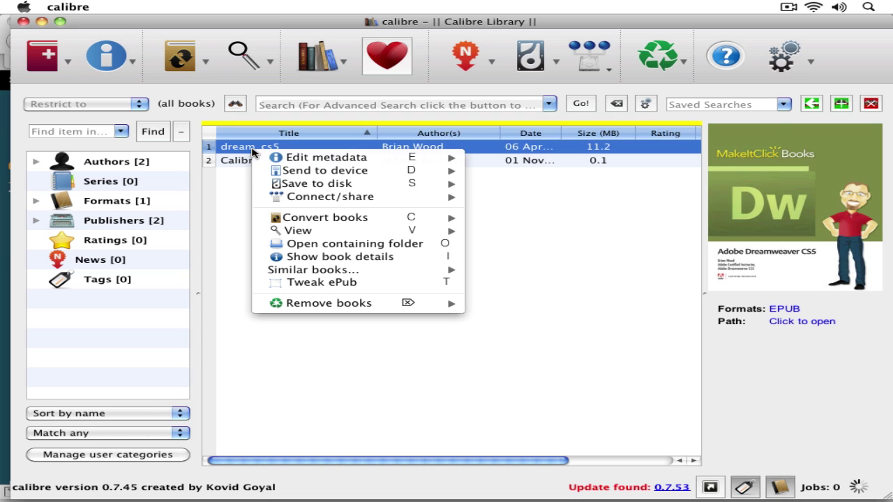
pyautogui.click(362, 283)
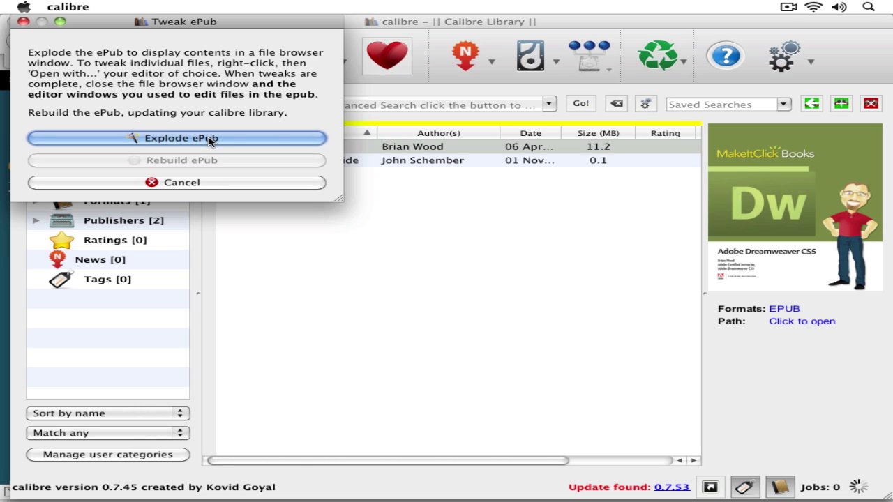
# Unpack the ePub and browse the OEBPS folder's content.opf, Fonts, Images and Styles.
pyautogui.click(209, 140)
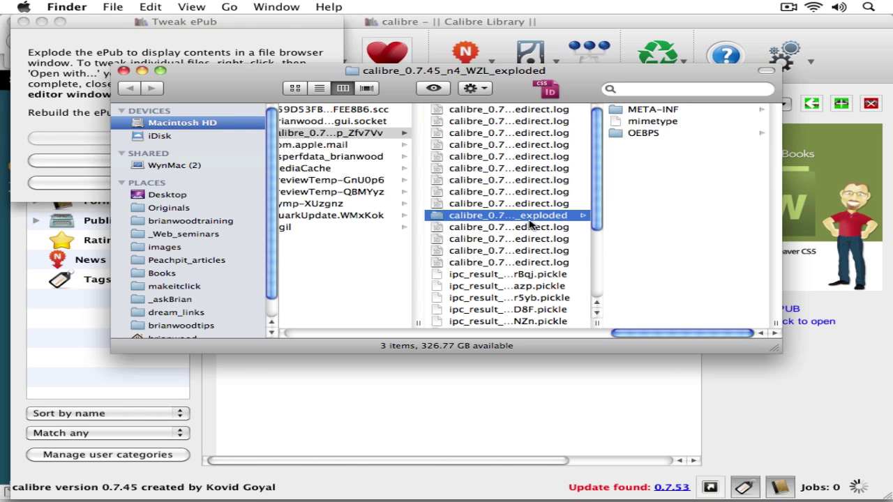
pyautogui.click(661, 133)
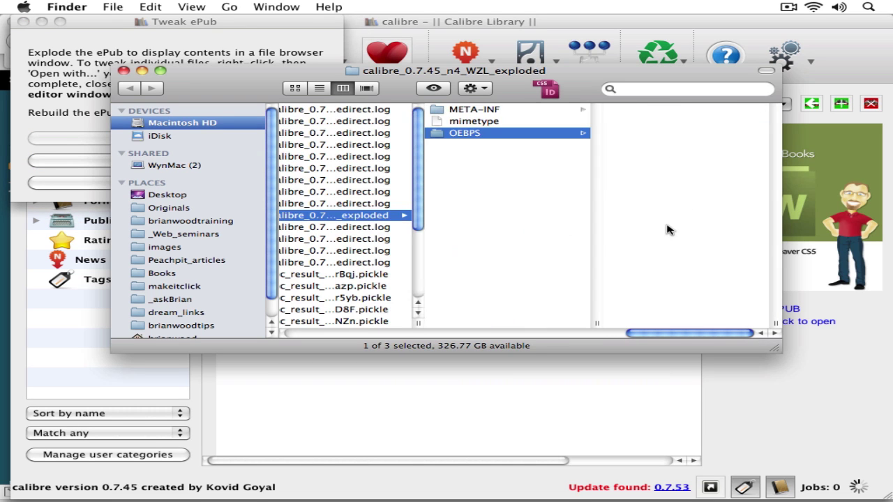
pyautogui.press('Right')
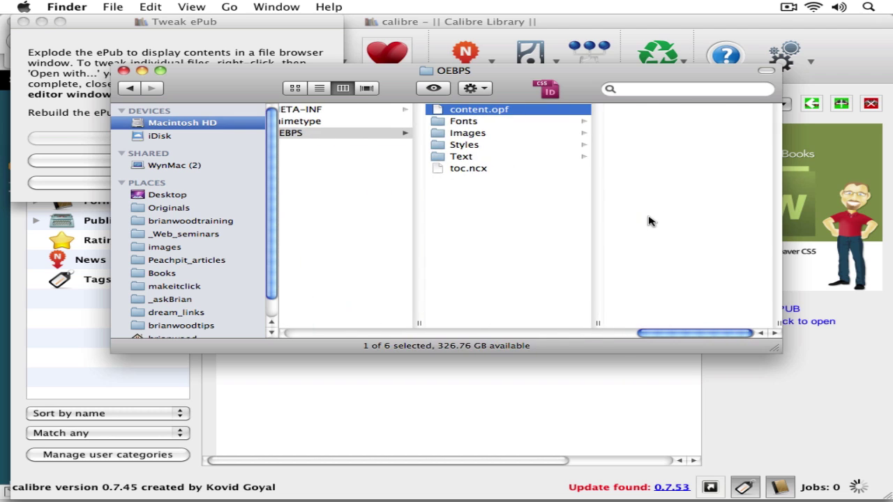
pyautogui.press('Down')
pyautogui.press('Down')
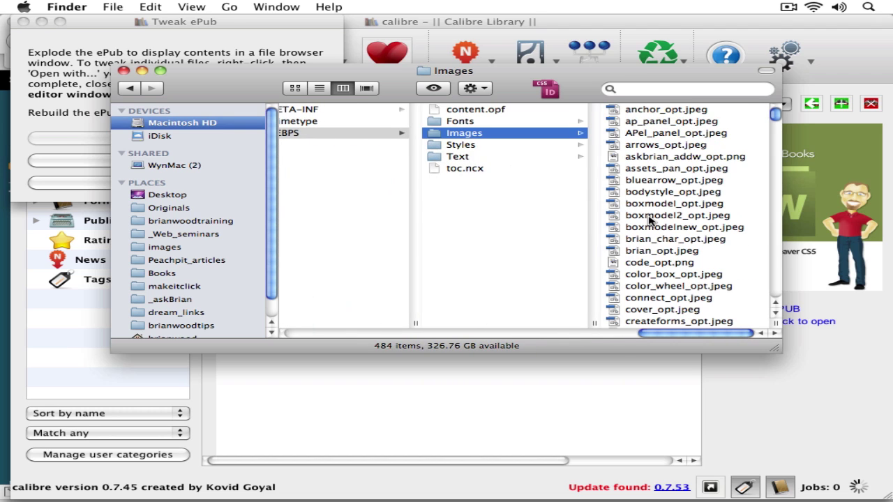
pyautogui.press('Down')
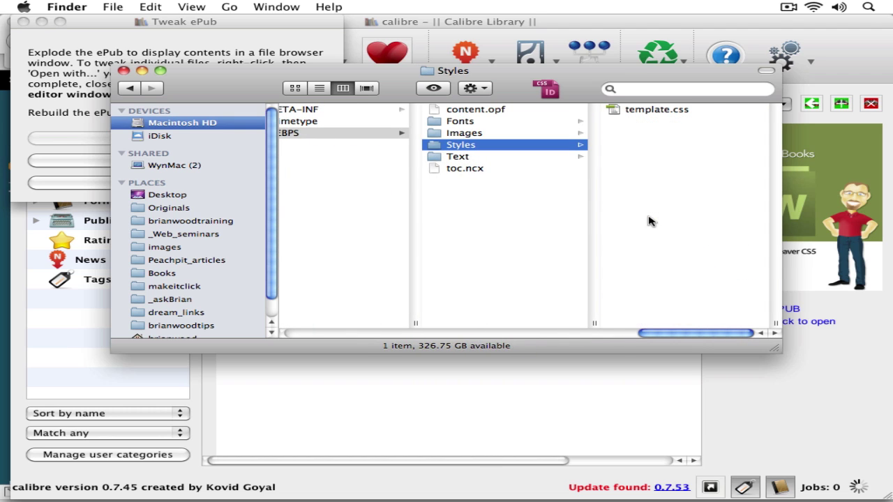
pyautogui.press('Down')
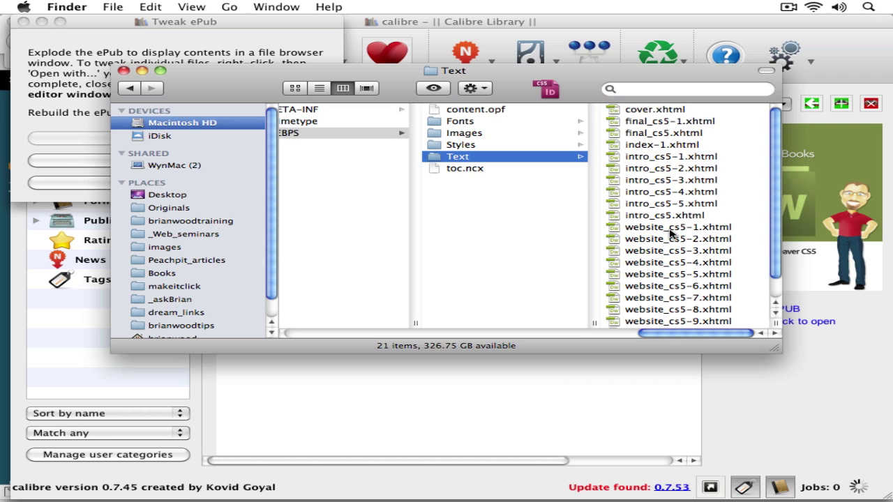
# Enlarge the Finder window and open intro_cs5-2.xhtml from the Text folder in Dreamweaver.
pyautogui.moveTo(779, 354); pyautogui.dragTo(810, 418)
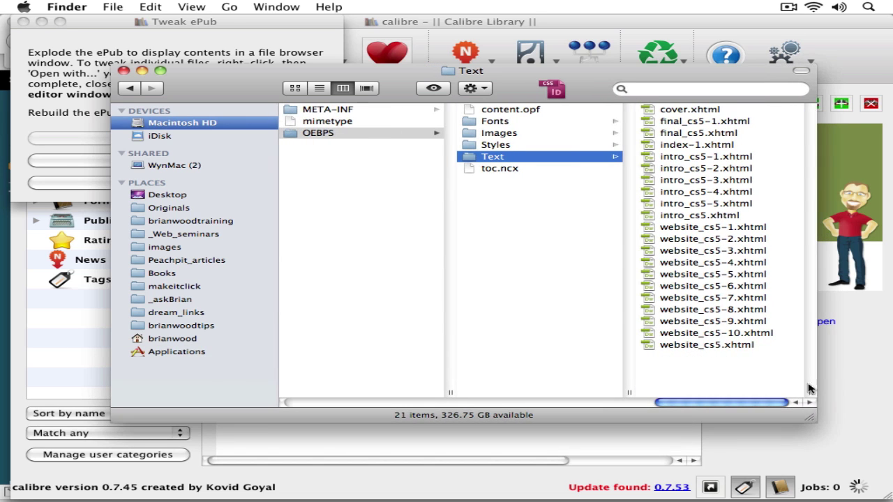
pyautogui.click(689, 169)
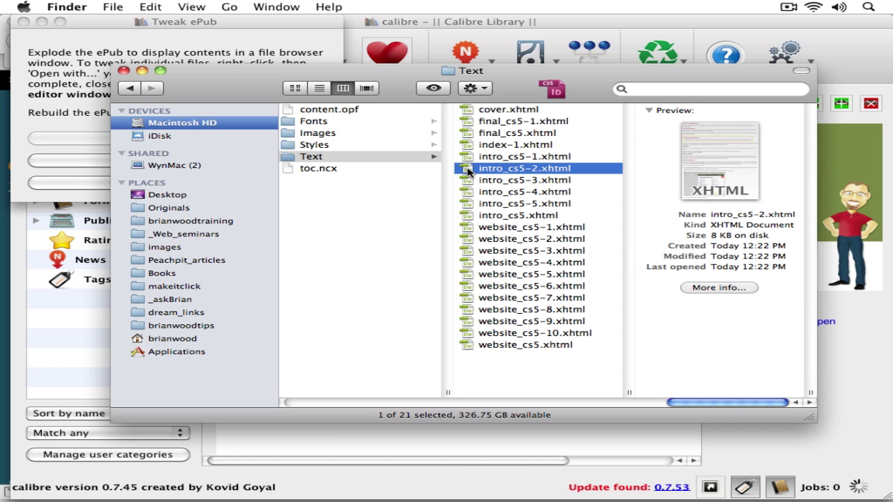
pyautogui.doubleClick(469, 172)
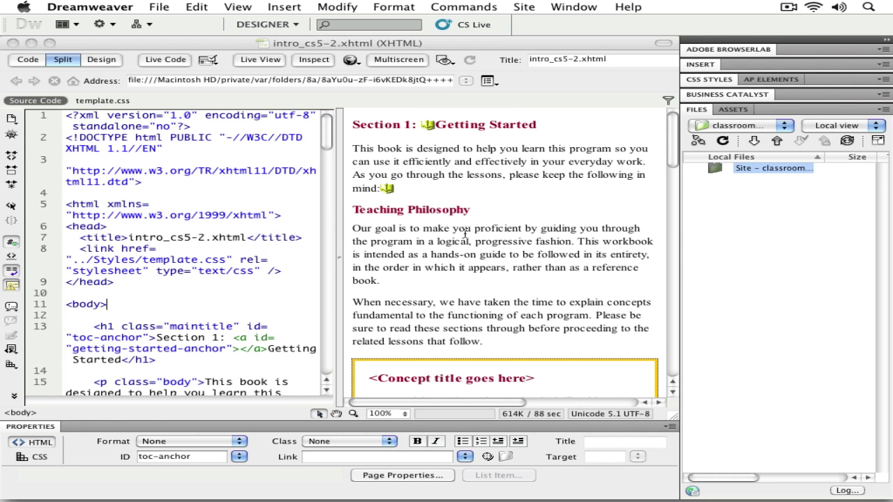
# Inspect the html namespace line and body text of intro_cs5-2.xhtml, then return to calibre with Cmd+Tab.
pyautogui.tripleClick(151, 205)
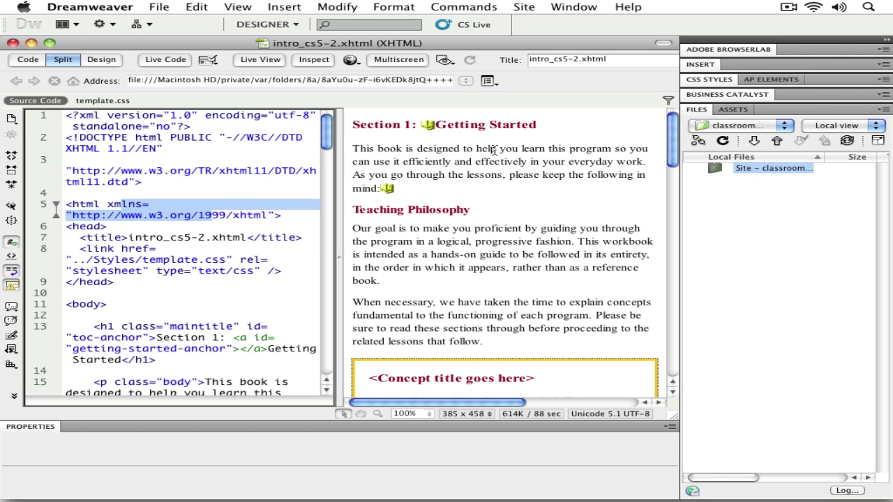
pyautogui.click(459, 154)
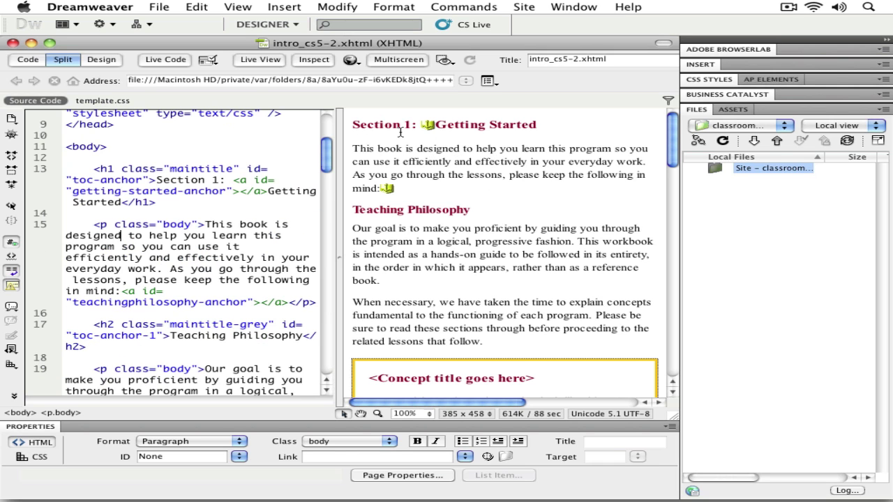
pyautogui.press('super+Tab')
pyautogui.press('super+Tab')
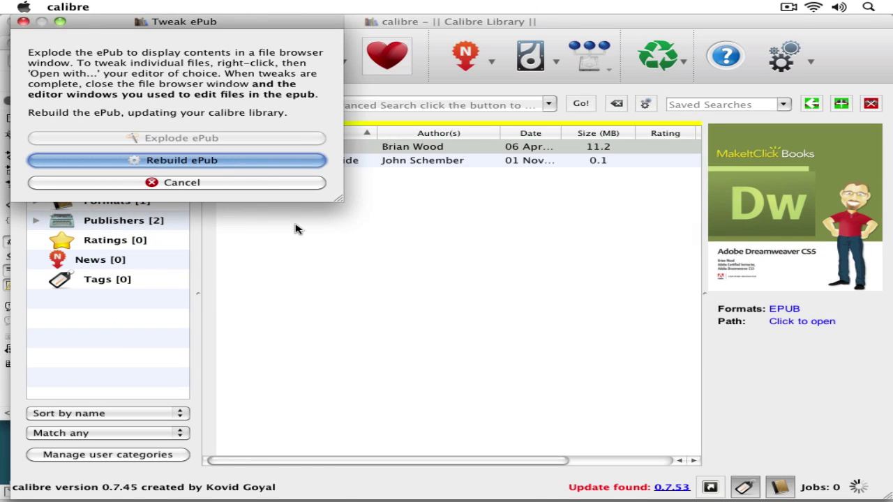
# Rebuild the dream_cs5 ePub from the Tweak ePub dialog, then switch to Sigil.
pyautogui.press('Return')
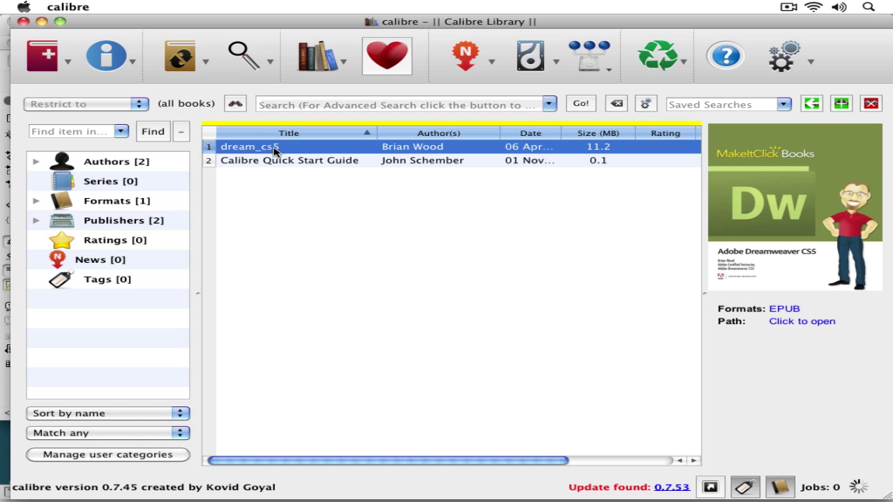
pyautogui.press('super+Tab')
pyautogui.press('super+Tab')
pyautogui.press('super+Tab')
pyautogui.press('super+Tab')
pyautogui.press('super+Tab')
pyautogui.press('super+Tab')
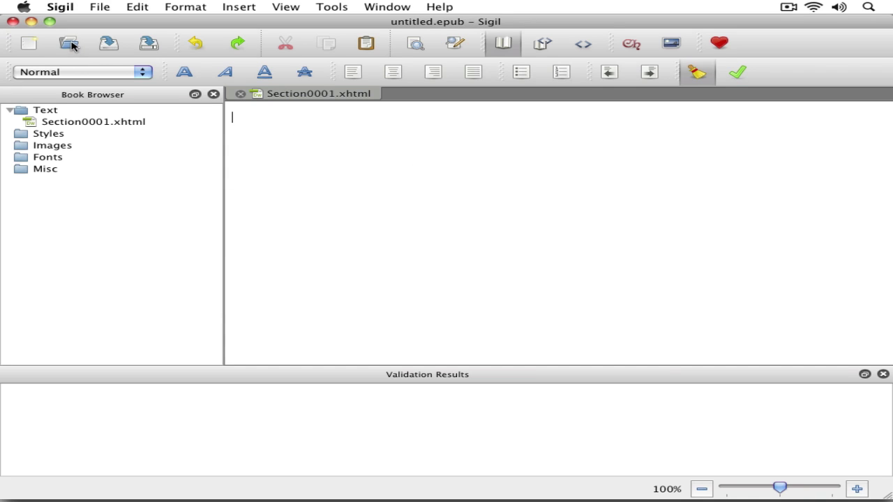
# Load MakeItClickDWCS5.epub from the Desktop using File > Open in Sigil.
pyautogui.click(99, 7)
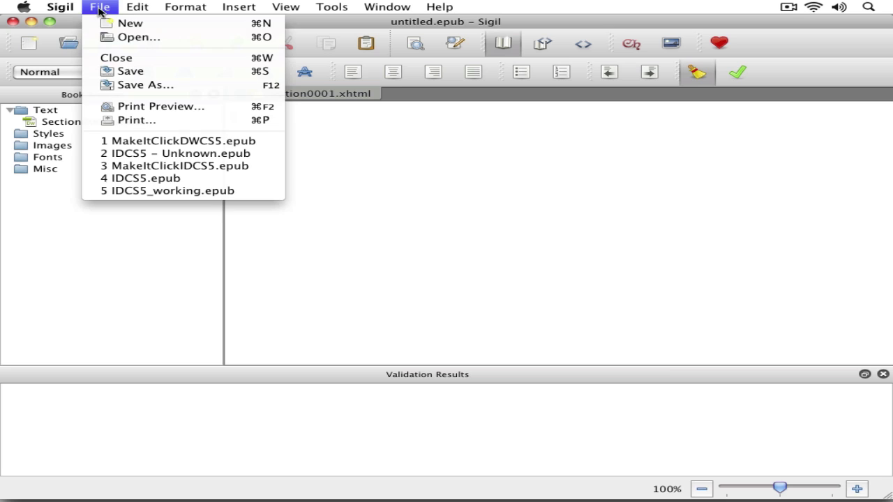
pyautogui.click(120, 39)
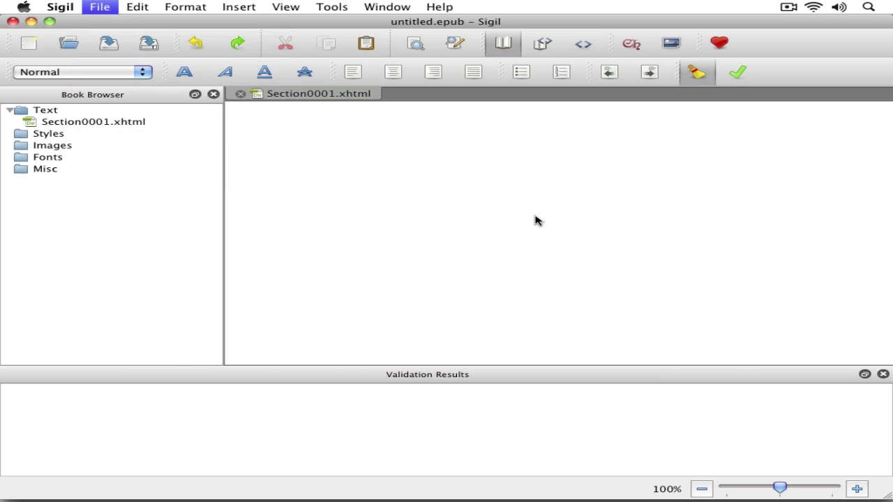
pyautogui.click(381, 112)
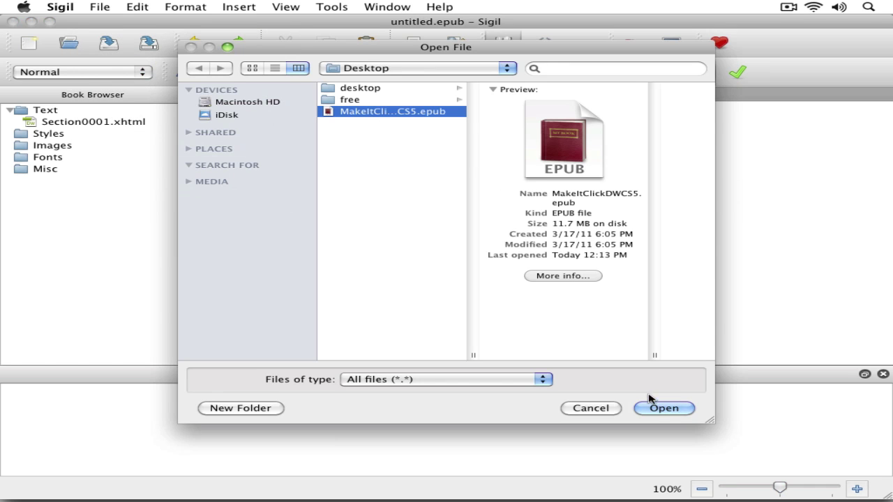
pyautogui.click(656, 409)
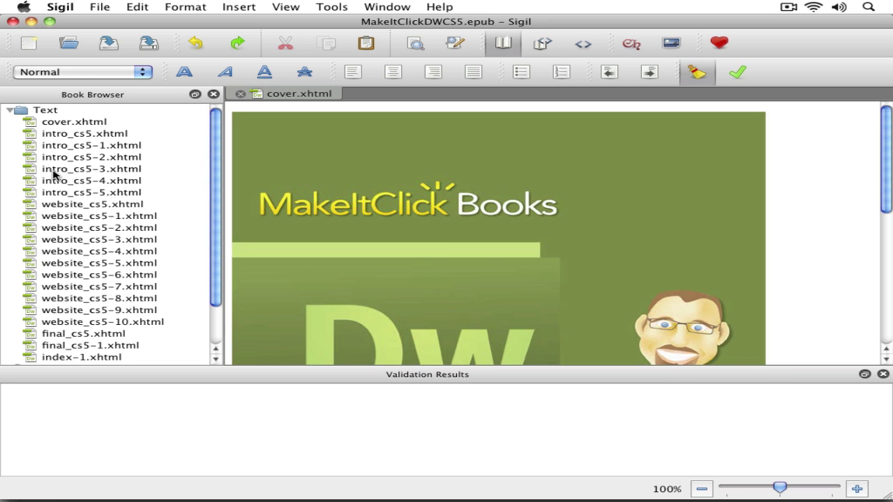
# Expand Fonts and Images in the Book Browser, open intro_cs5-3.xhtml, and show it in Code View.
pyautogui.moveTo(215, 242); pyautogui.dragTo(214, 320)
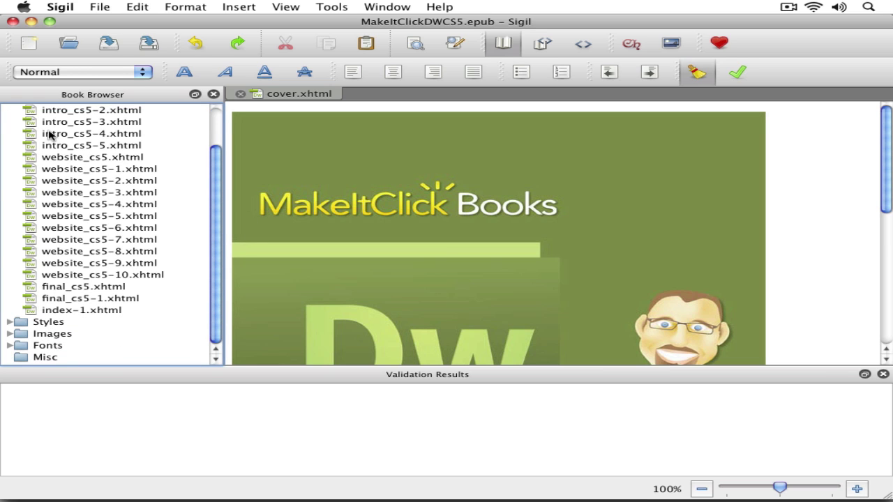
pyautogui.click(10, 346)
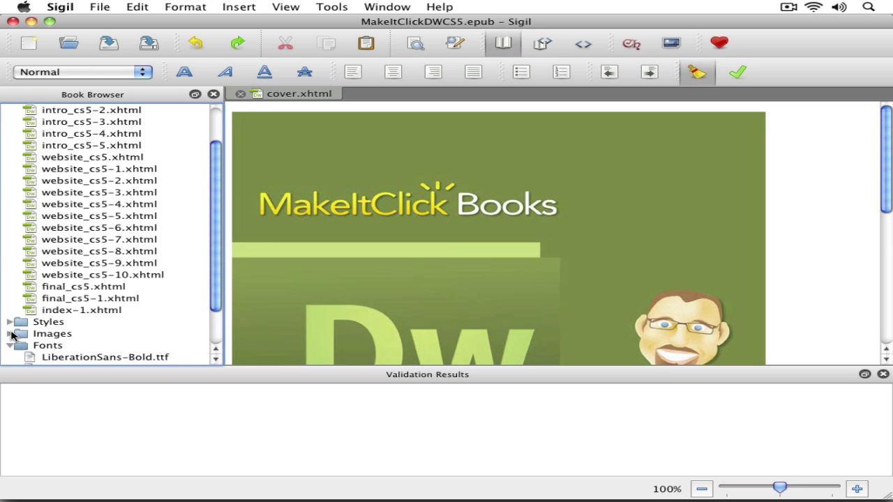
pyautogui.click(10, 334)
pyautogui.scroll(3, 121, 318)
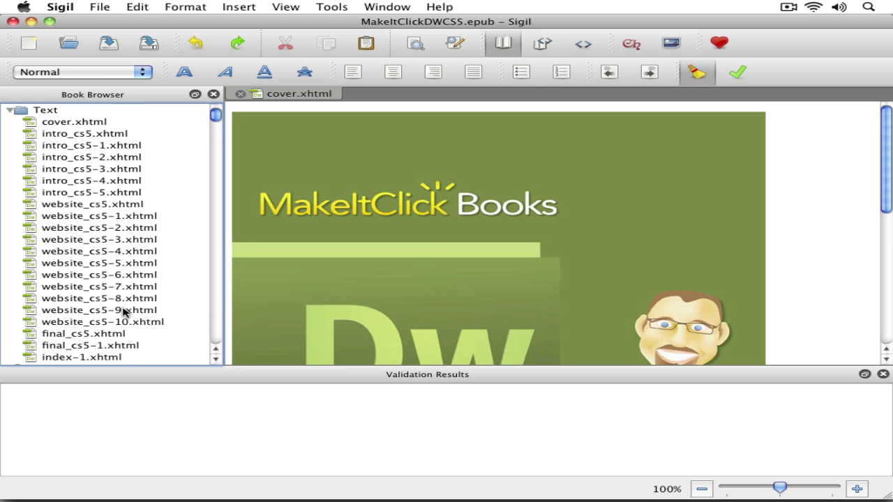
pyautogui.click(101, 169)
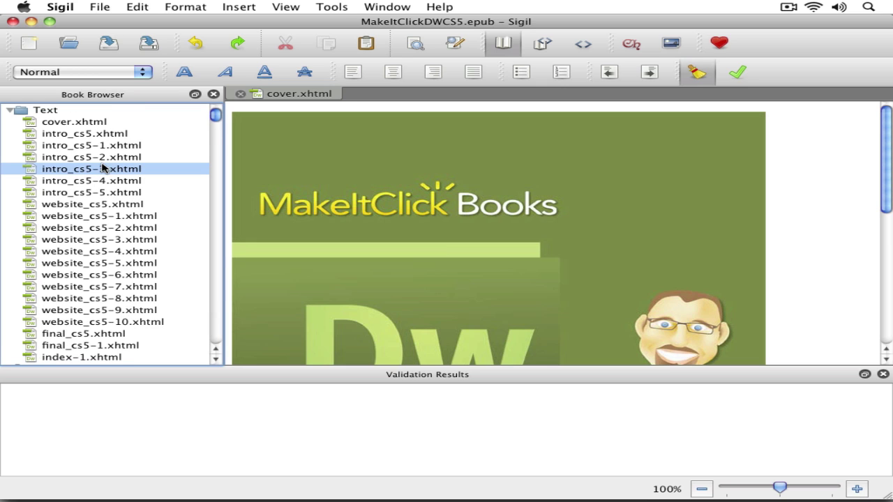
pyautogui.doubleClick(31, 171)
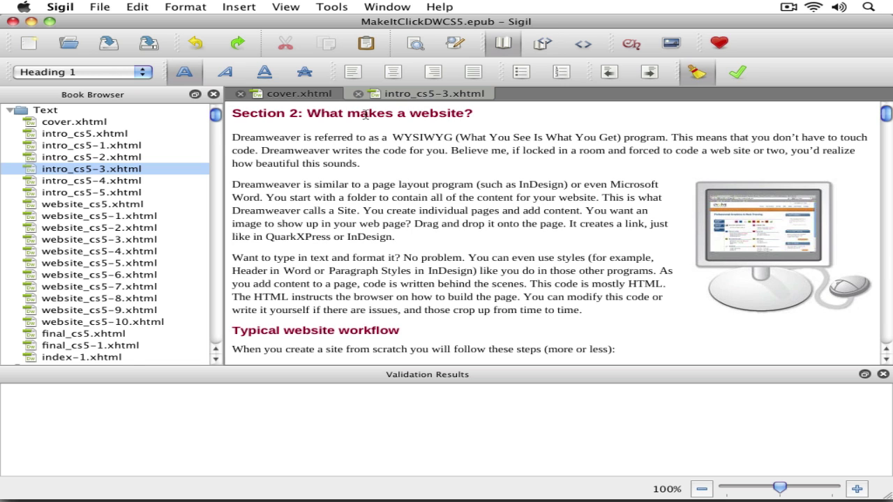
pyautogui.click(584, 45)
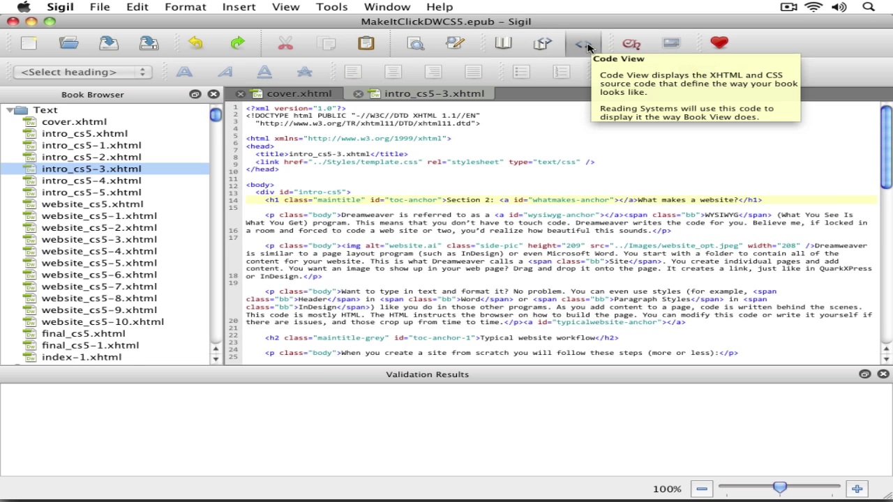
# Change 'Dreamweaver' on line 15 to 'Dregnfamweaver', then run Validate Epub with no problems found.
pyautogui.click(355, 215)
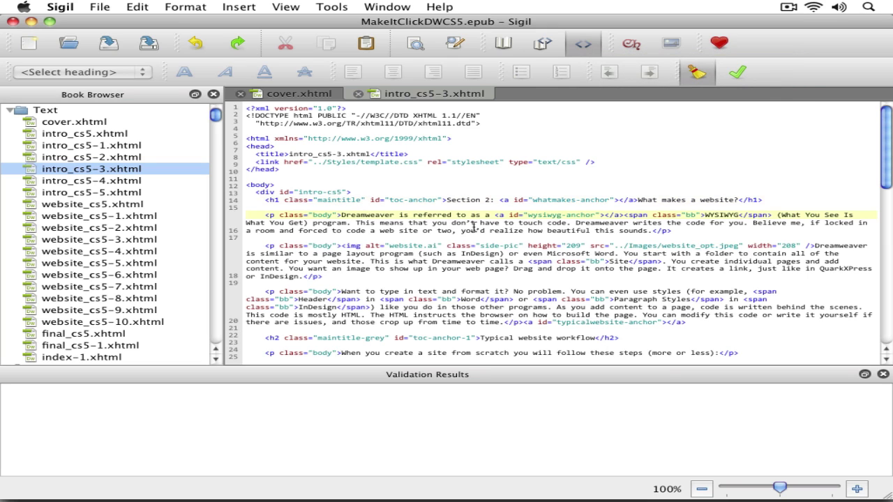
pyautogui.write('gnf')
pyautogui.press('BackSpace')
pyautogui.press('BackSpace')
pyautogui.press('BackSpace')
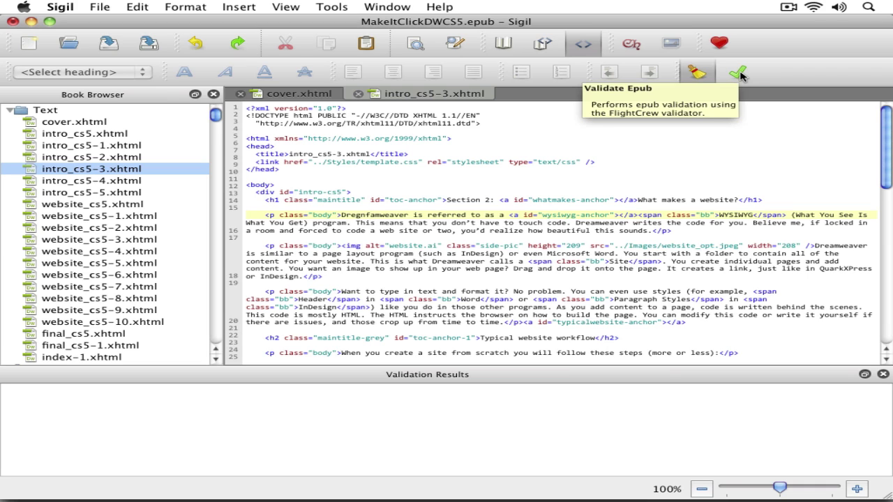
pyautogui.click(740, 74)
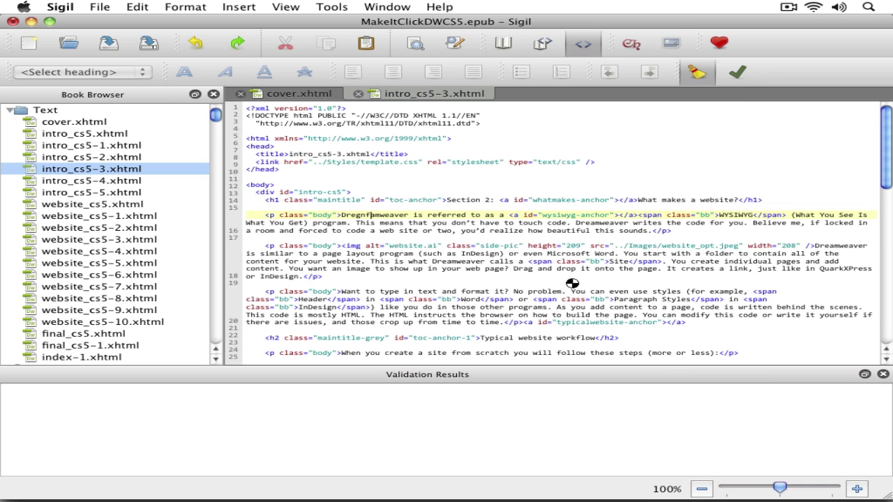